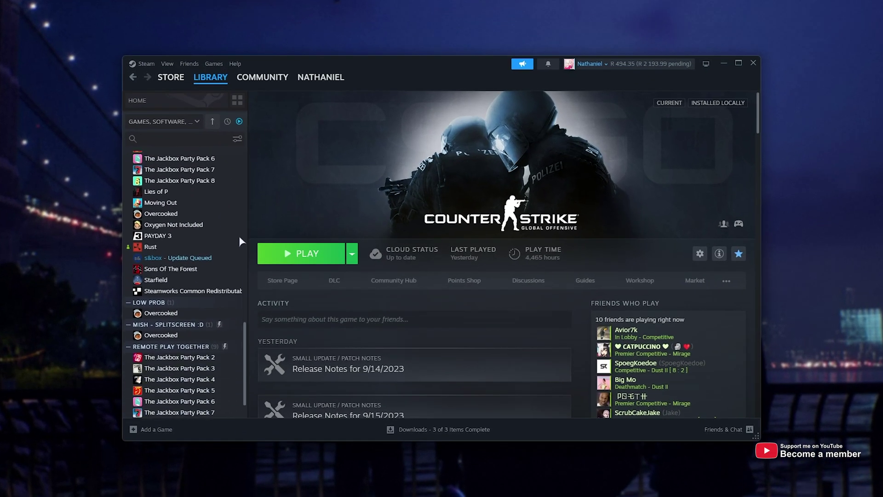
- Open PAYDAY 3's Steam properties and select its -dx12 launch option
right_click(196, 203)
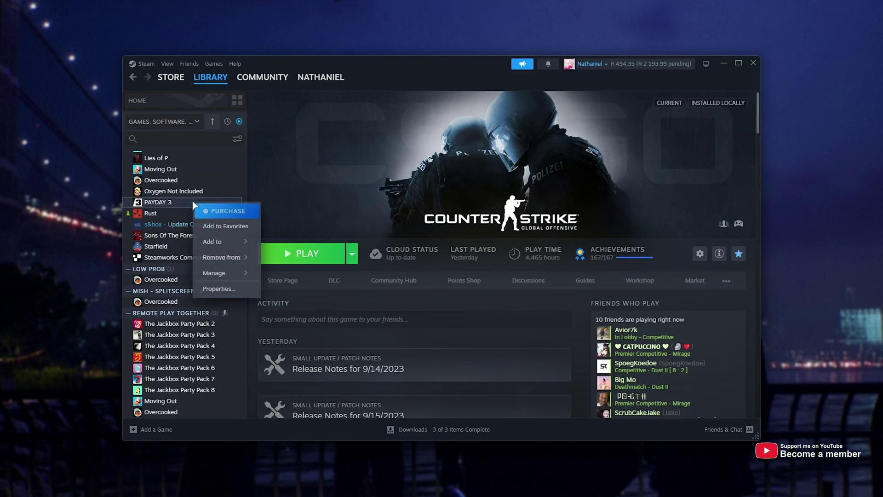
click(254, 287)
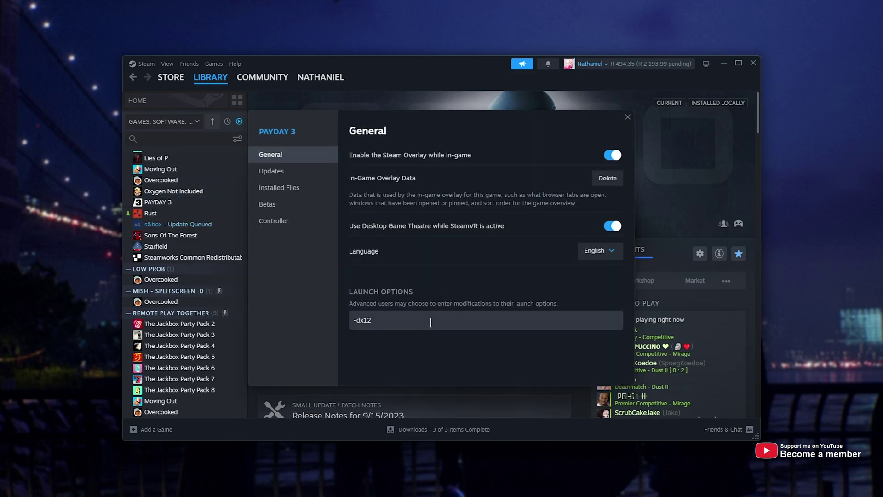
triple_click(431, 322)
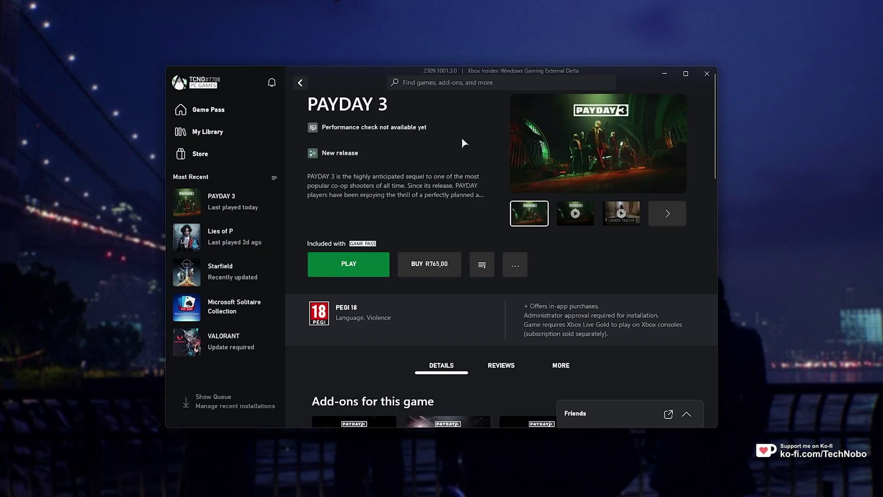
- Create a PAYDAY 3 desktop shortcut from the Xbox app's Manage options
click(515, 266)
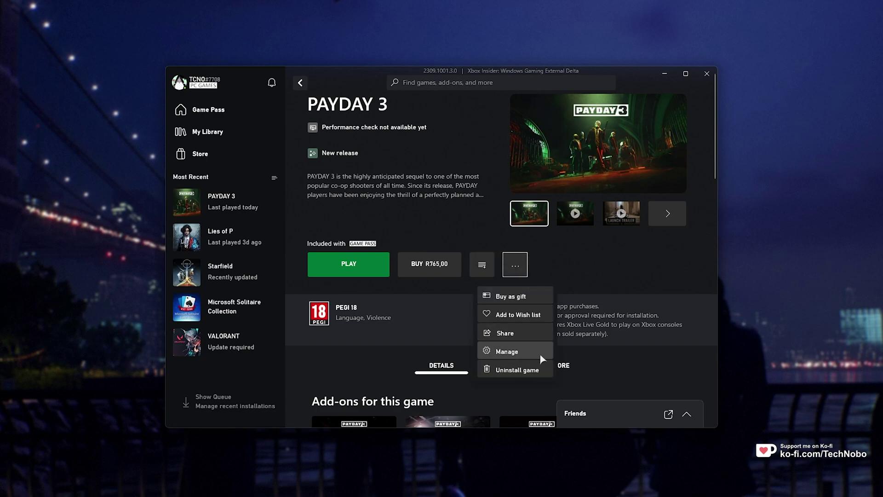
click(506, 352)
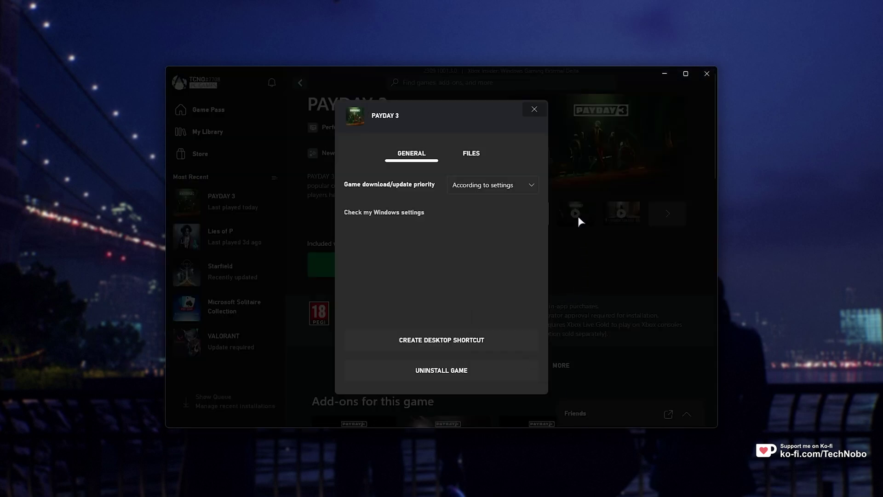
click(535, 110)
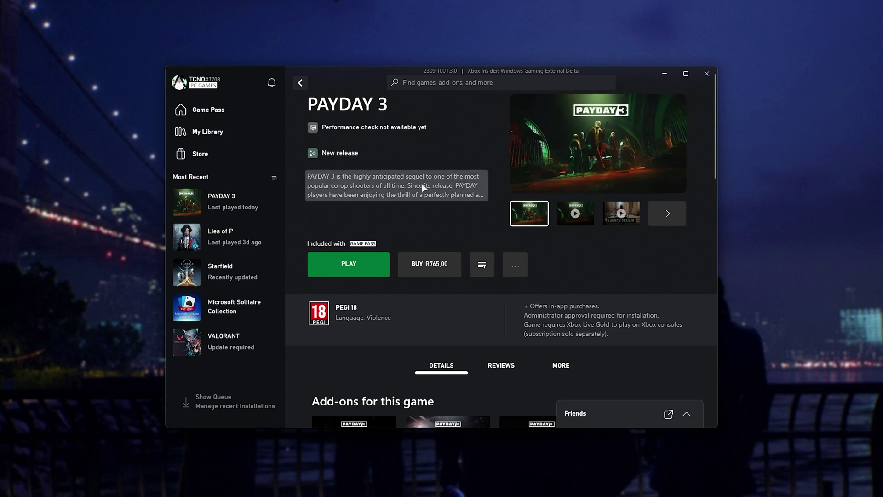
mouse_move(225, 189)
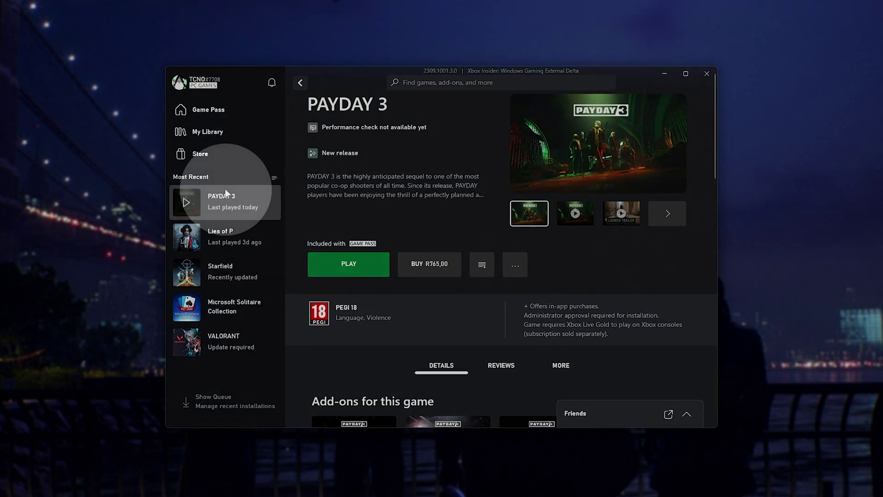
click(513, 263)
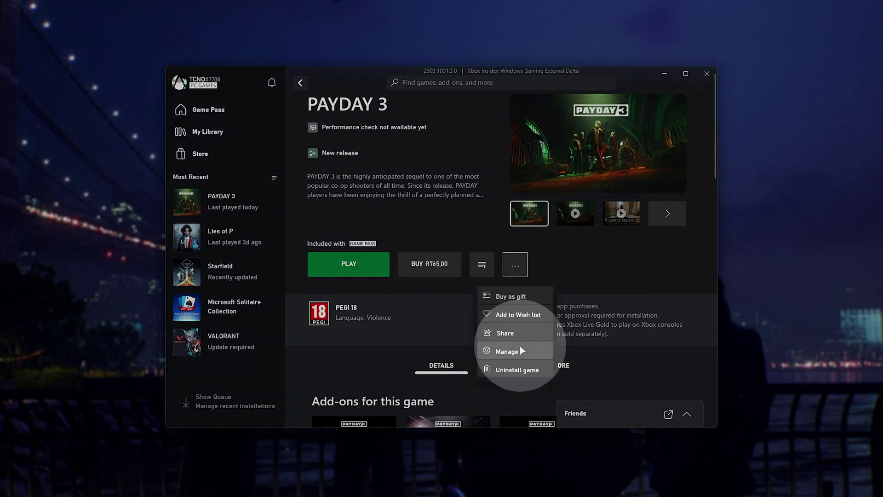
click(520, 348)
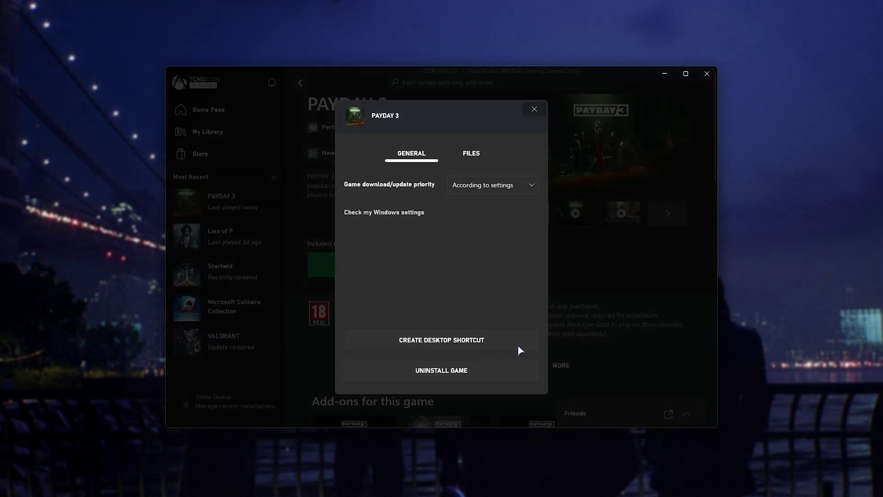
click(450, 344)
drag(136, 133, 151, 165)
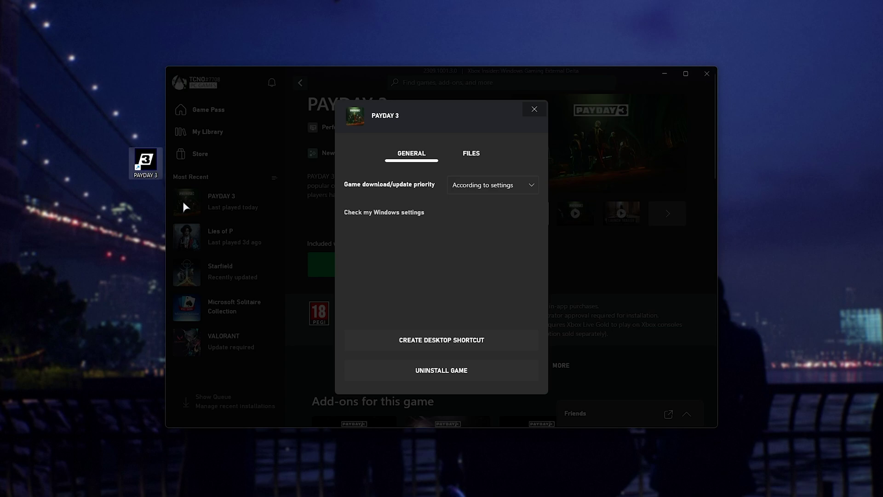
- Check the new shortcut's properties, then open the game's C:\XboxGames install folder
right_click(147, 169)
click(219, 405)
drag(206, 174, 325, 153)
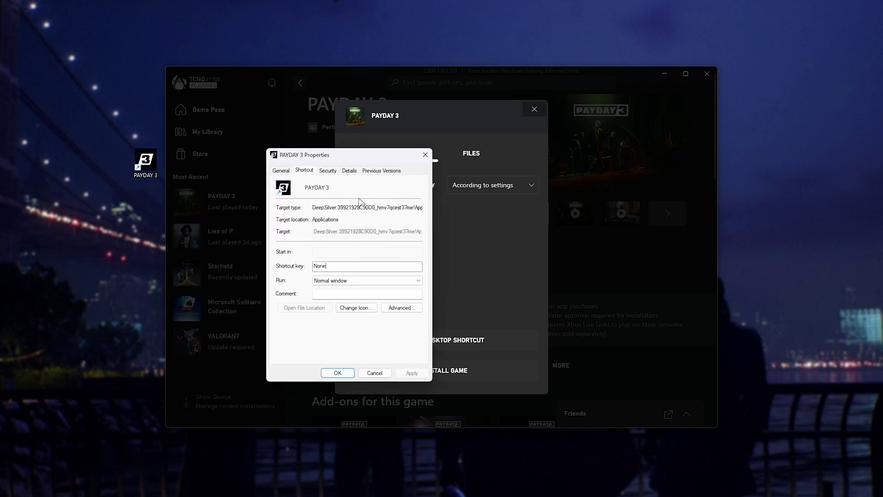
click(425, 155)
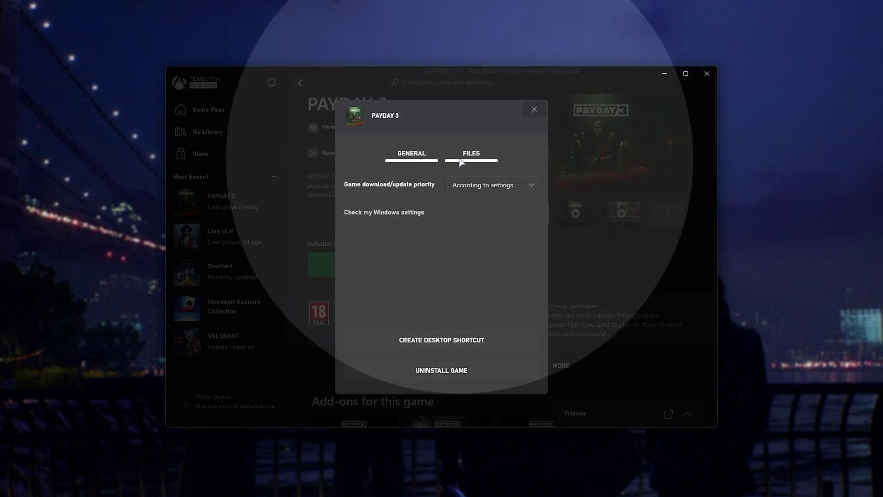
click(465, 157)
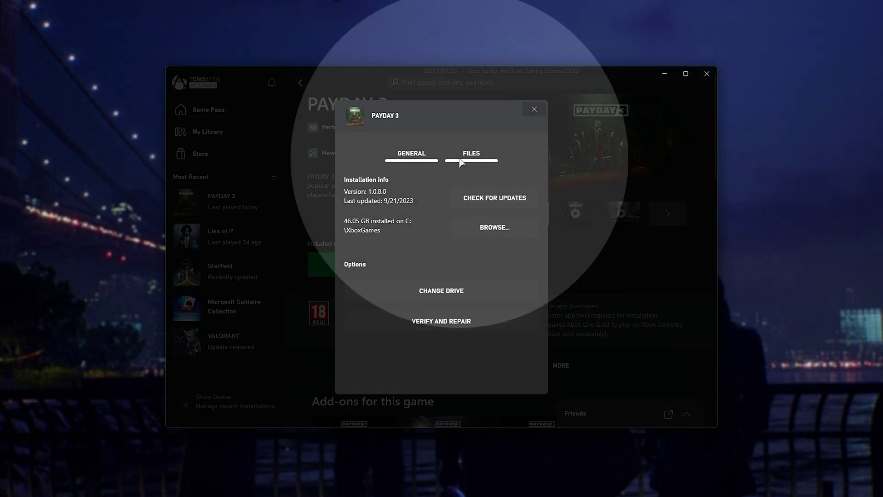
click(492, 228)
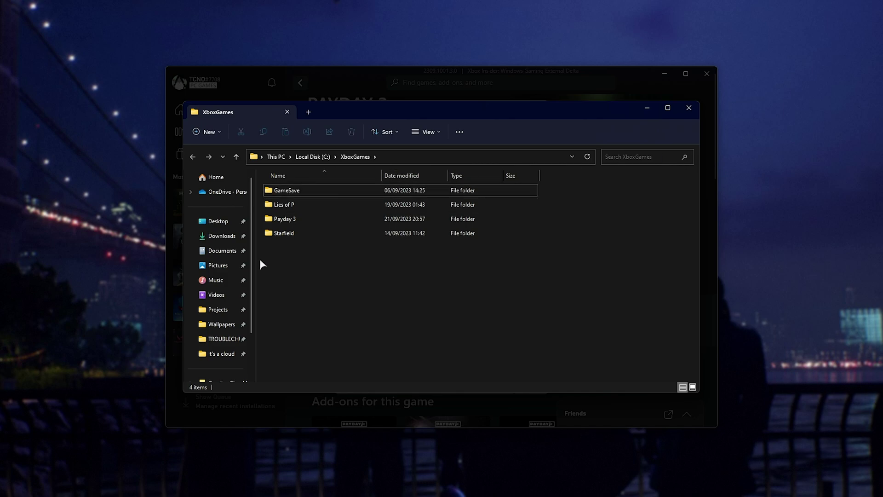
- Navigate to Payday 3 > Content > PAYDAY3 > Binaries > WinGDK
double_click(313, 223)
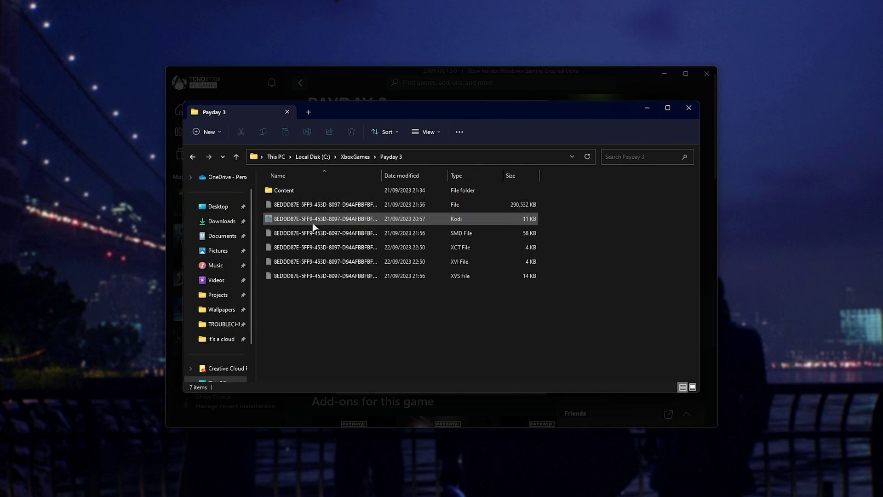
double_click(314, 191)
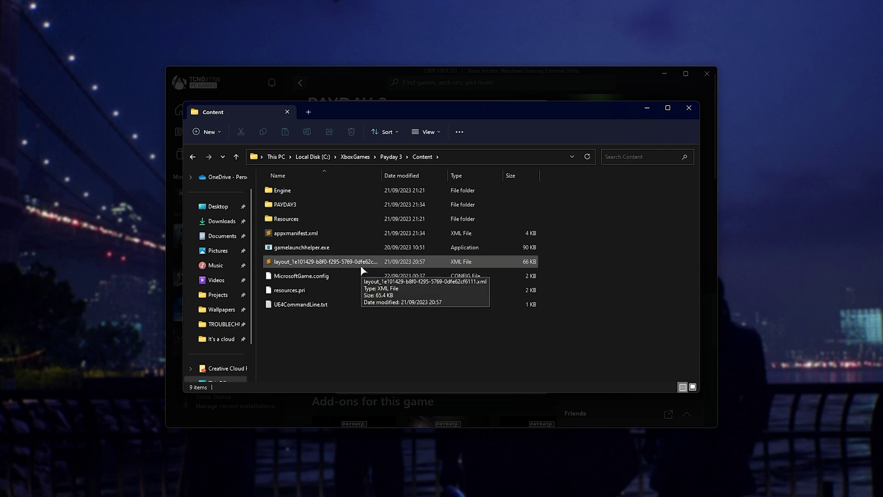
double_click(316, 207)
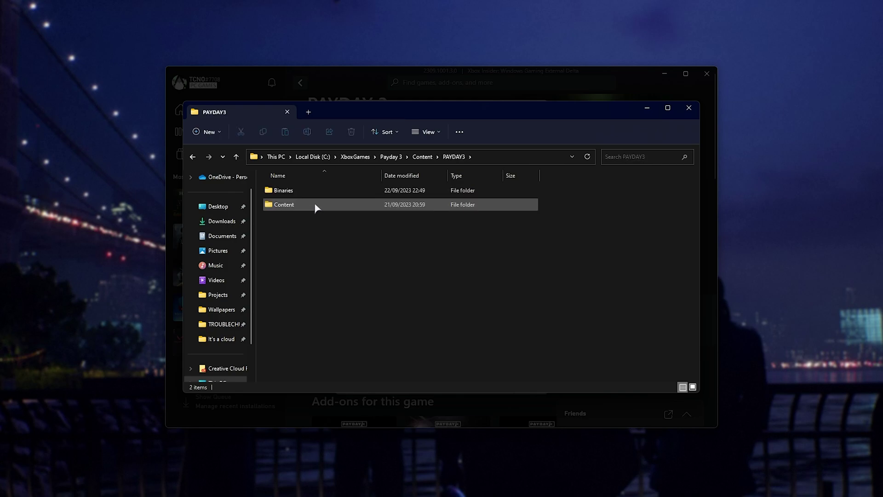
double_click(306, 191)
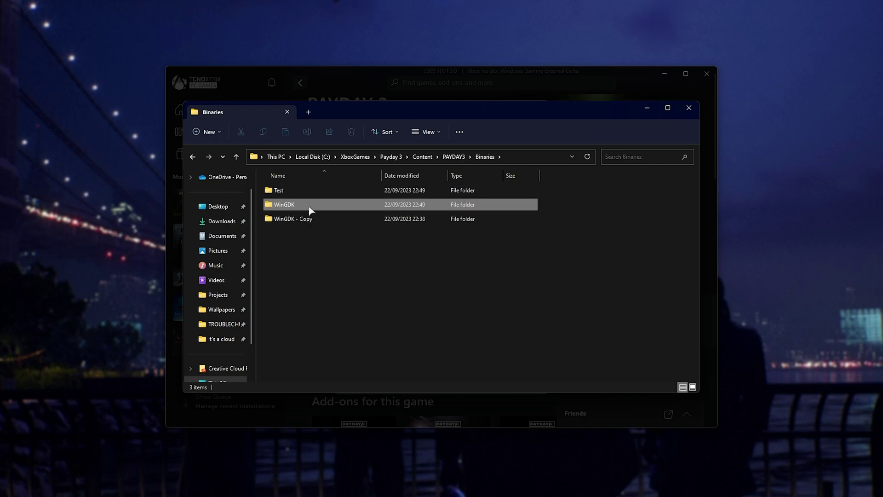
double_click(316, 206)
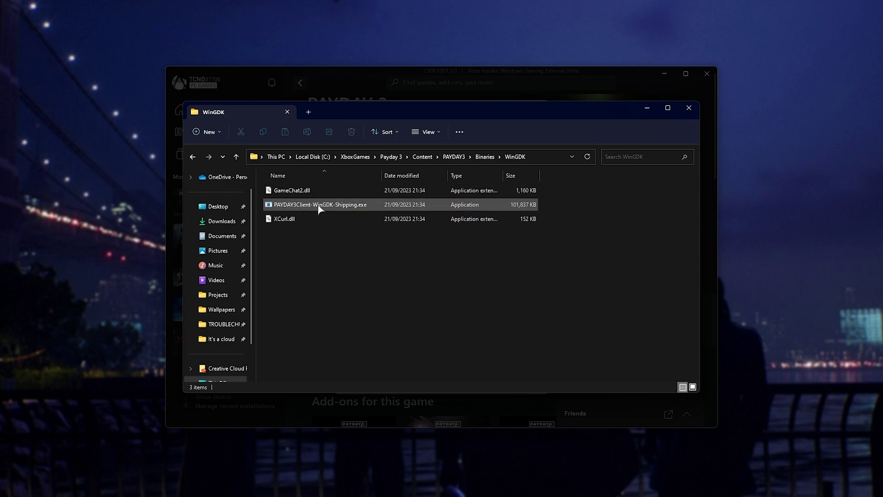
- Create a PAYDAY3Client-WinGDK-Shipping.exe shortcut and drag it onto the desktop
right_click(352, 204)
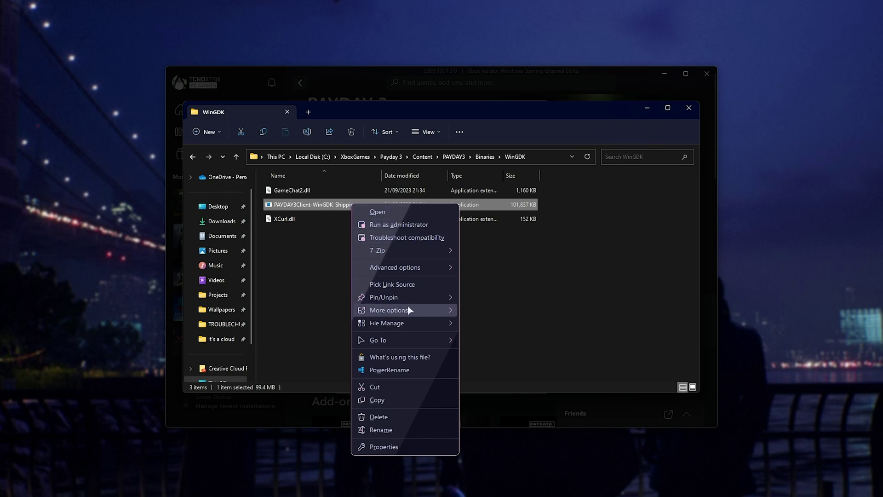
mouse_move(410, 309)
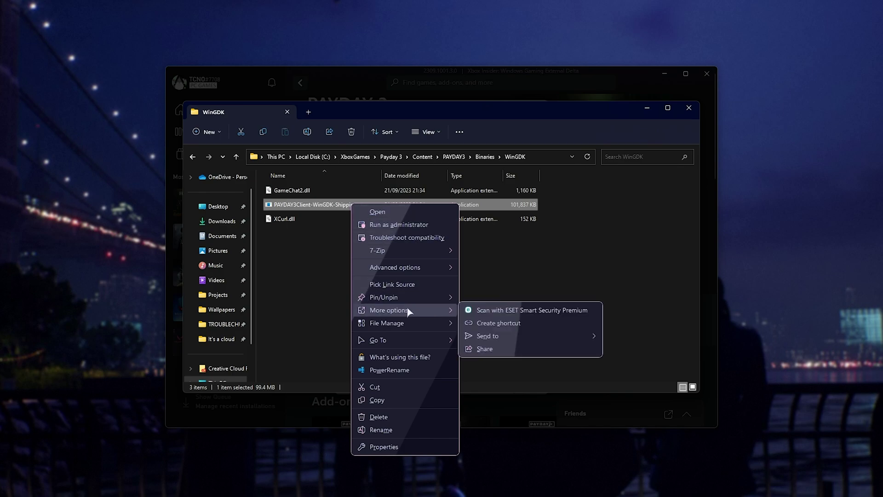
click(501, 325)
click(353, 225)
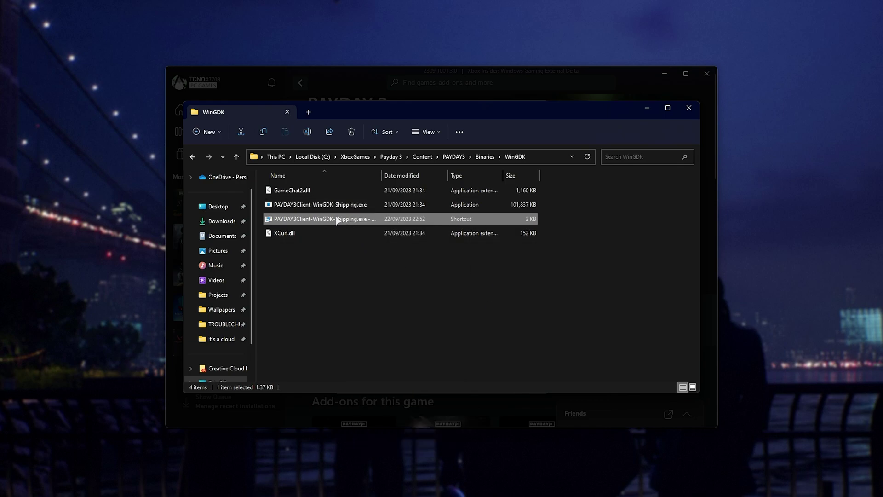
drag(370, 225, 112, 207)
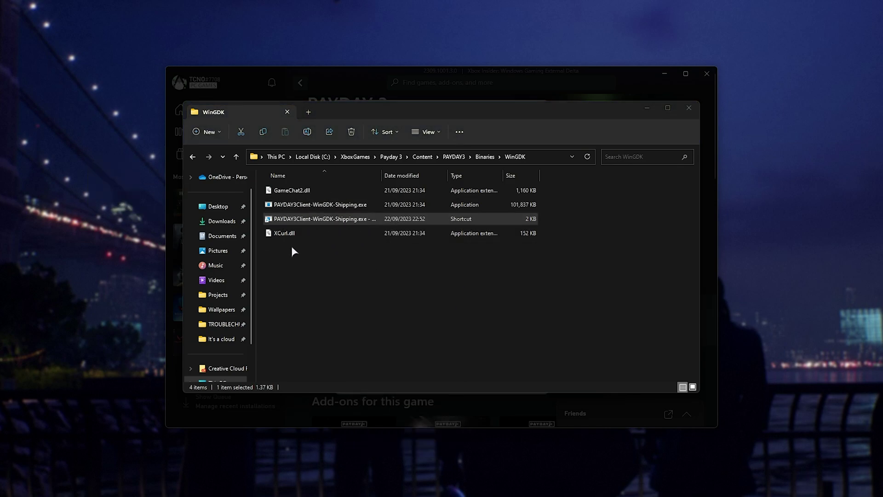
drag(111, 170, 145, 165)
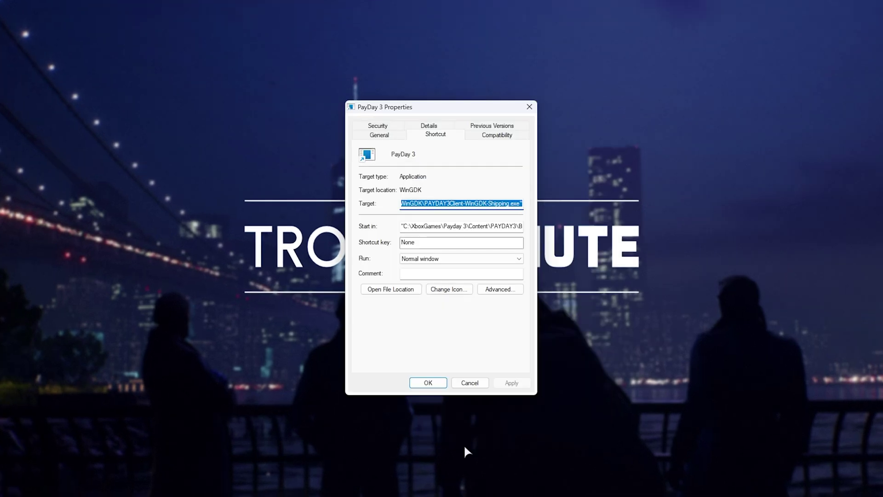
- Append -dx12 -fileopenlog to the PayDay 3 shortcut's Target and apply it
click(432, 203)
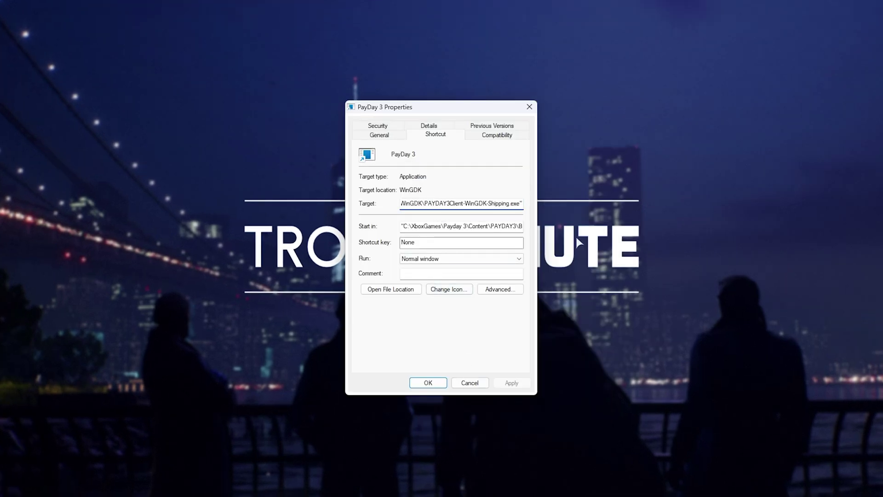
key(ctrl+a)
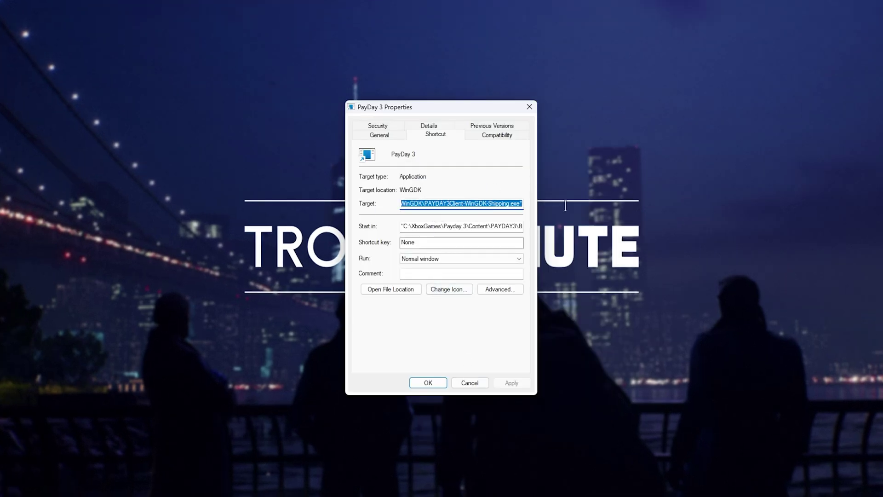
click(494, 203)
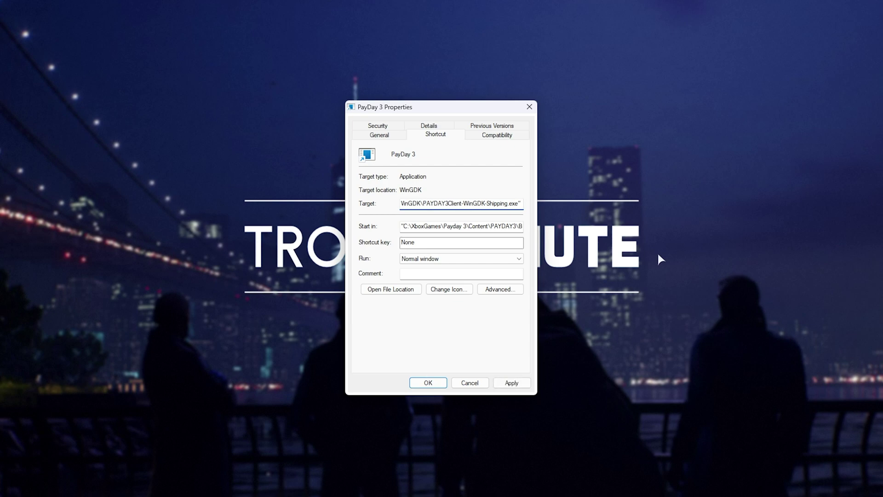
text(-dx12)
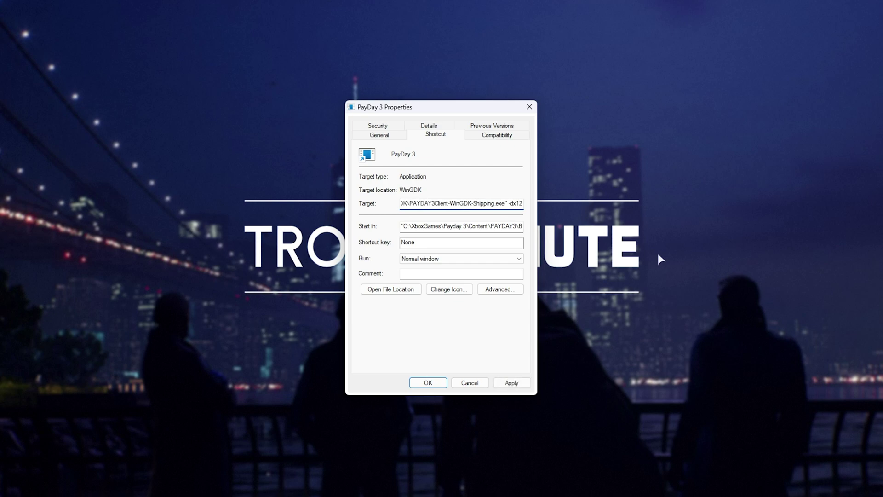
text( -file)
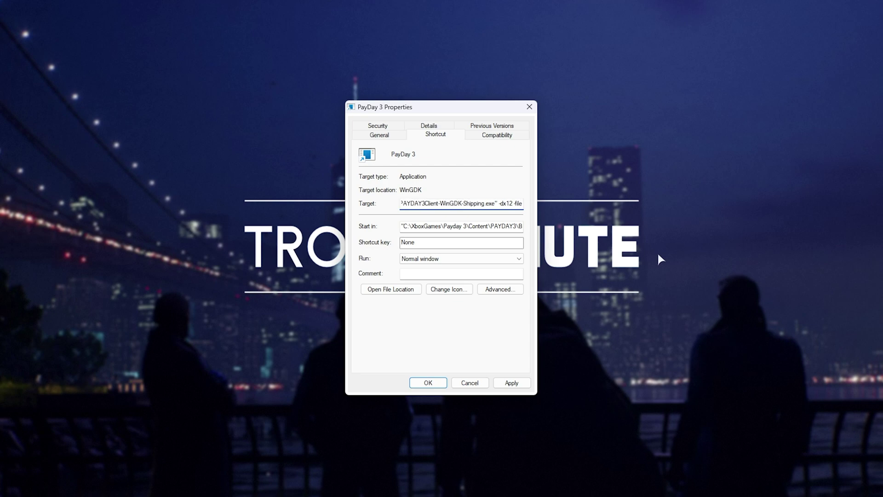
text(openlog)
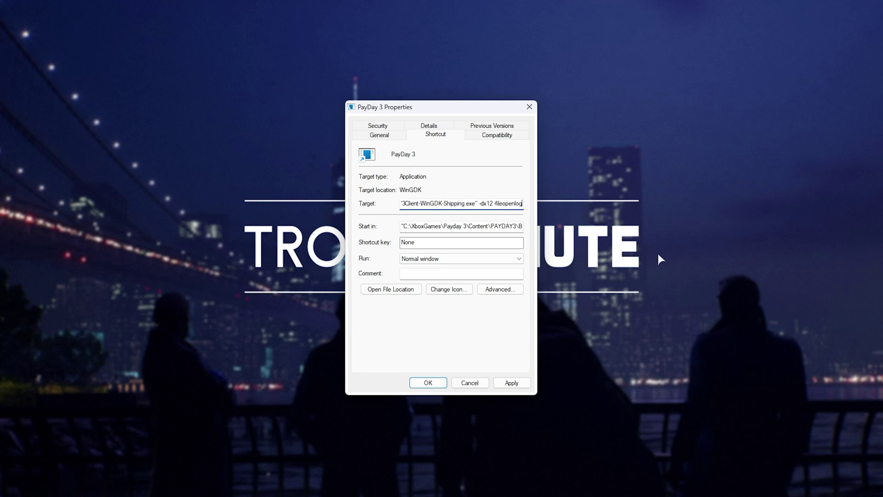
click(499, 384)
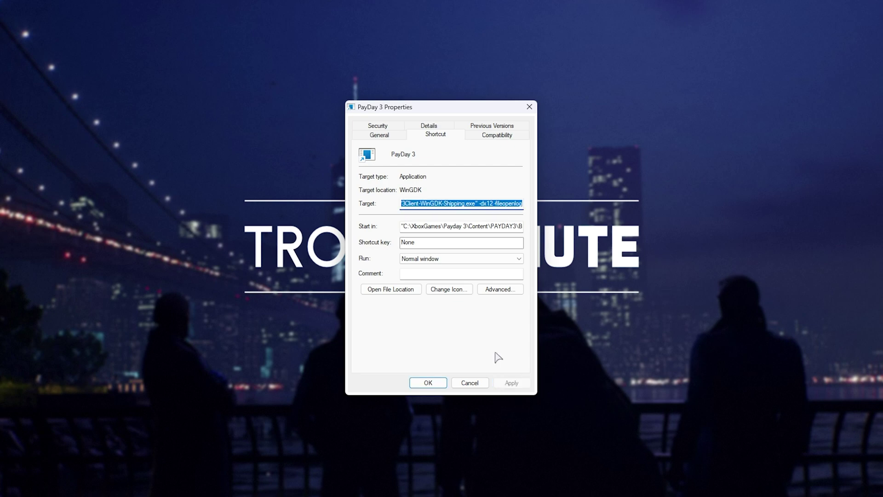
click(489, 203)
double_click(489, 202)
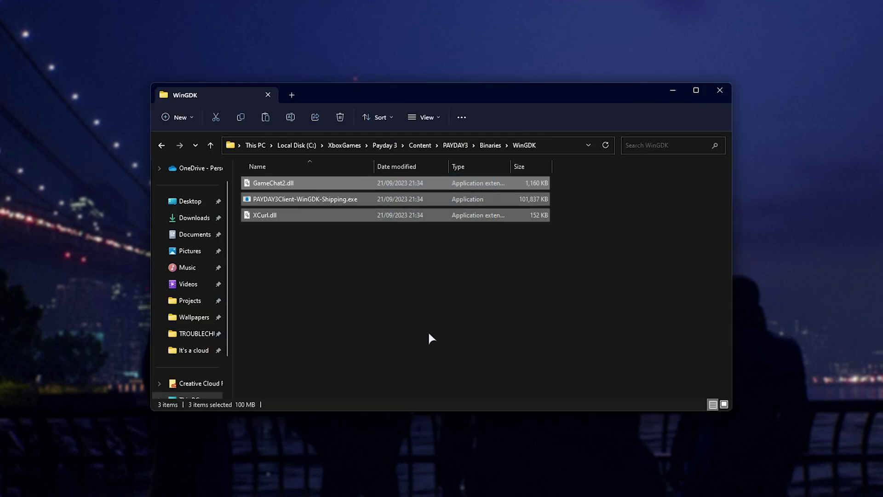
- Go from WinGDK up to PAYDAY3, into Content > Paks > ~mods, and select the PAK file
click(428, 330)
click(461, 147)
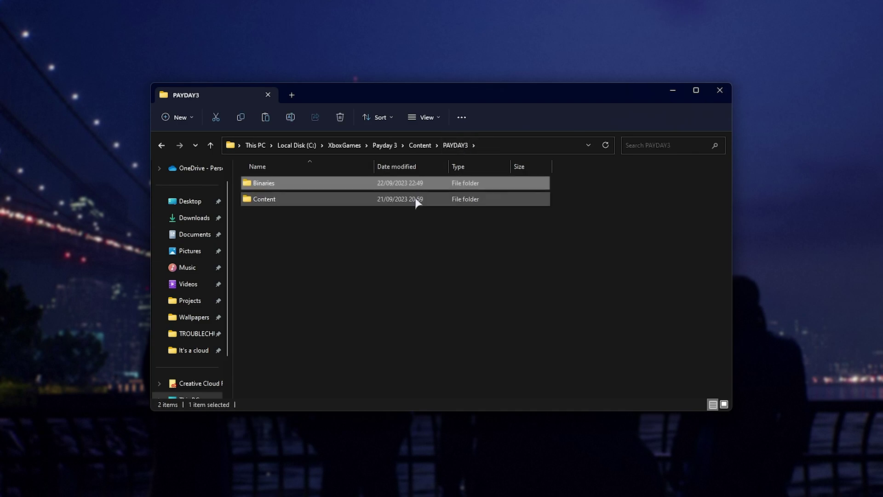
double_click(418, 201)
click(398, 203)
double_click(399, 202)
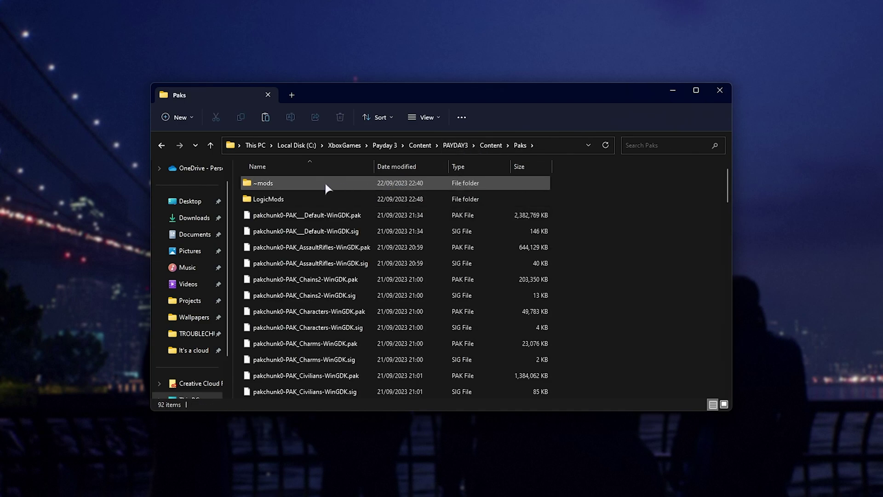
double_click(311, 184)
drag(384, 276, 363, 185)
drag(392, 332, 328, 152)
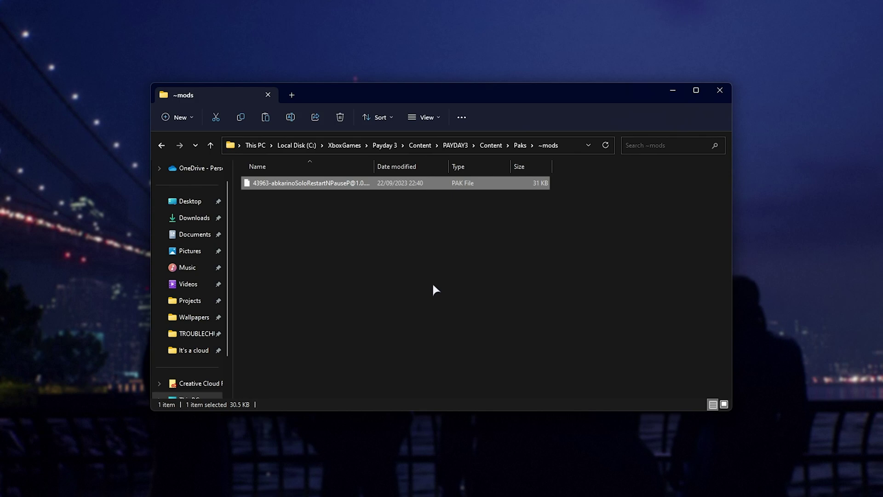
- Minimize Explorer, close the Manage panel, launch PAYDAY 3 and dismiss the crash message
click(672, 91)
click(536, 92)
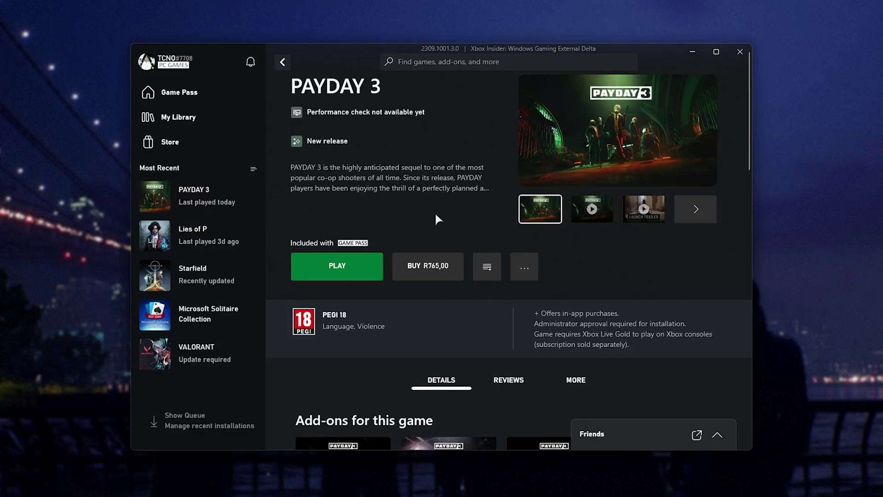
click(366, 264)
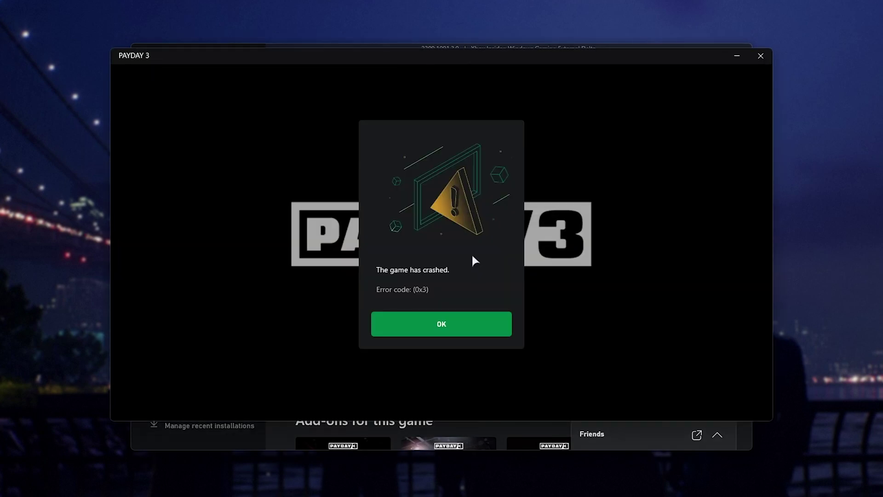
click(466, 324)
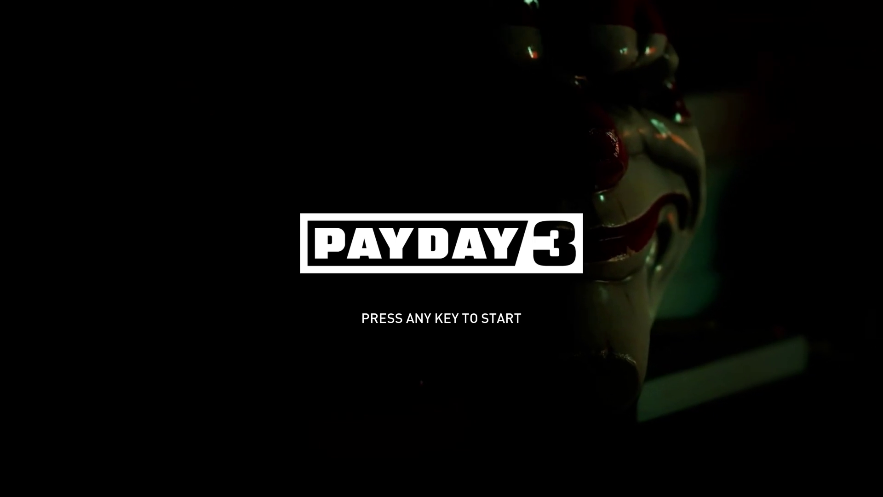
- Open Task Manager's Processes view and bring up its column choices
key(ctrl+shift+Escape)
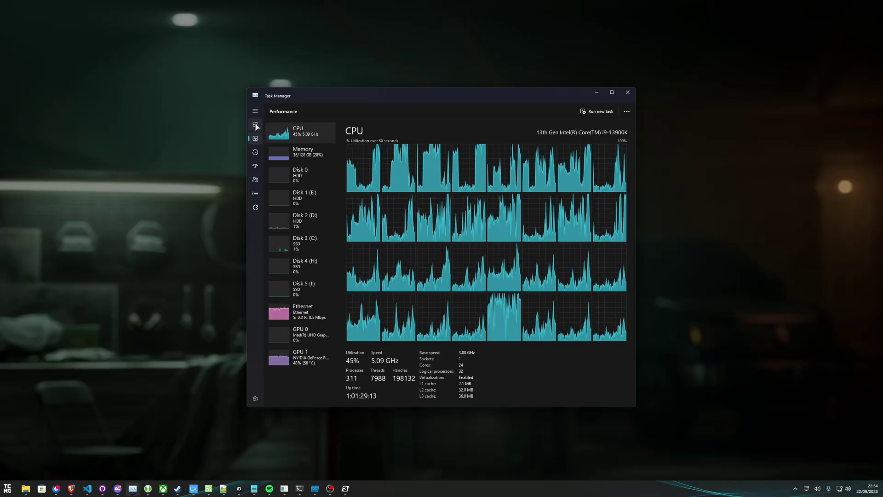
click(256, 126)
right_click(471, 129)
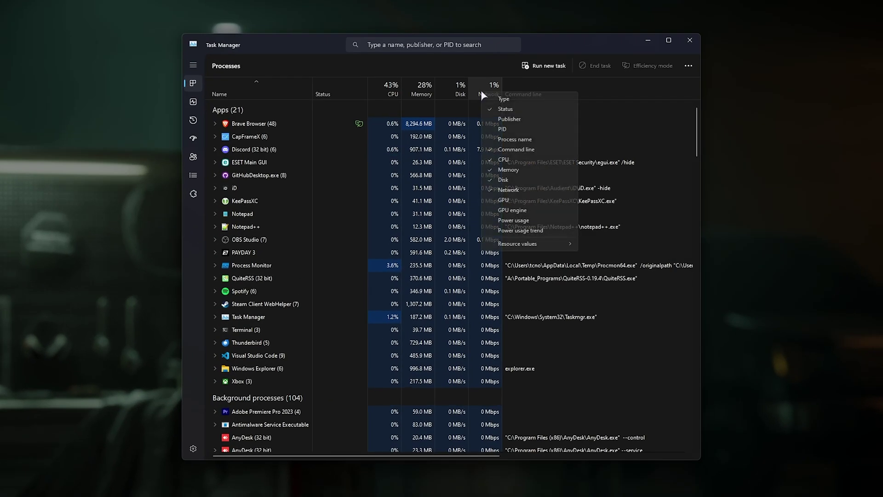
click(534, 92)
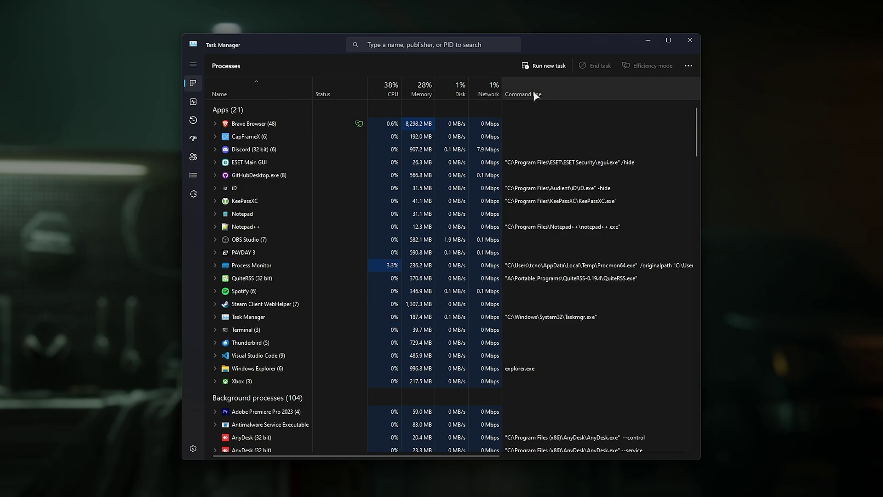
- Expand PAYDAY 3 and scroll right to its -dx12 -fileopenlog command line
click(377, 253)
click(215, 253)
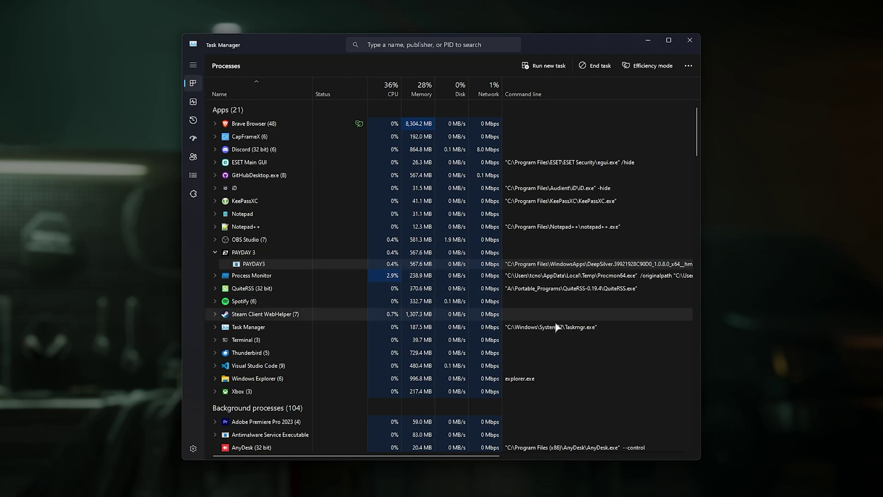
drag(475, 456, 519, 456)
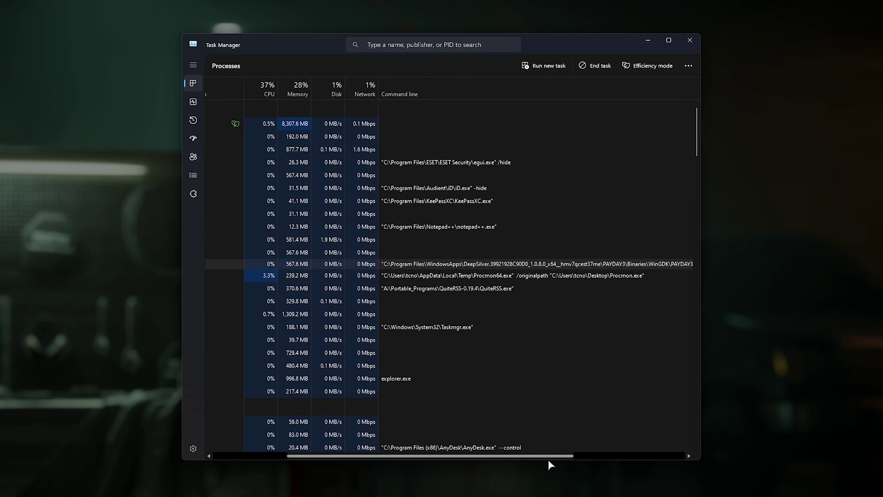
drag(547, 459, 661, 459)
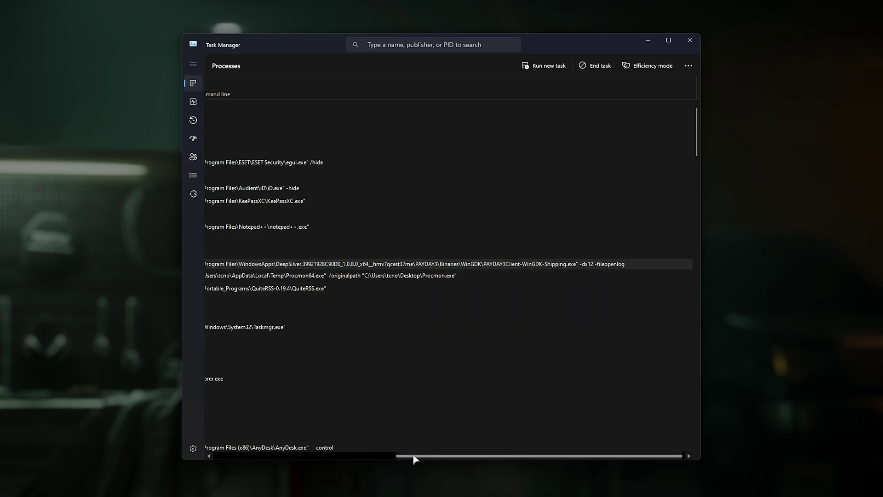
drag(416, 459, 214, 476)
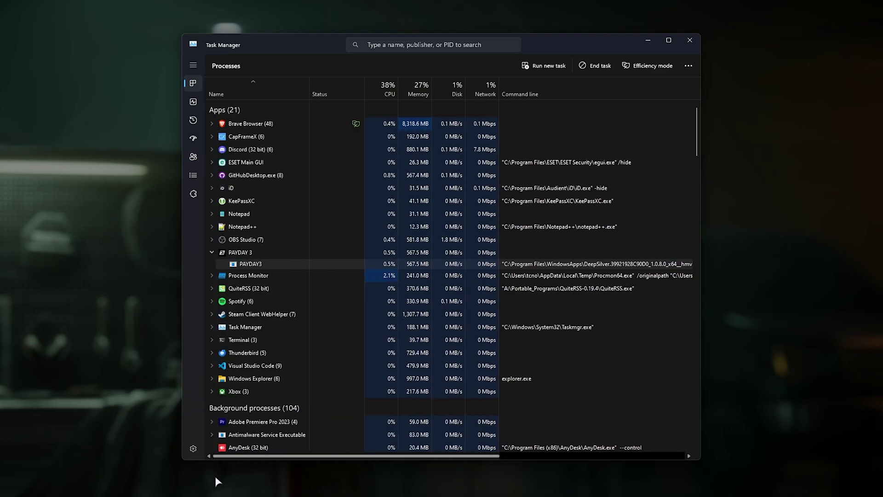
click(648, 40)
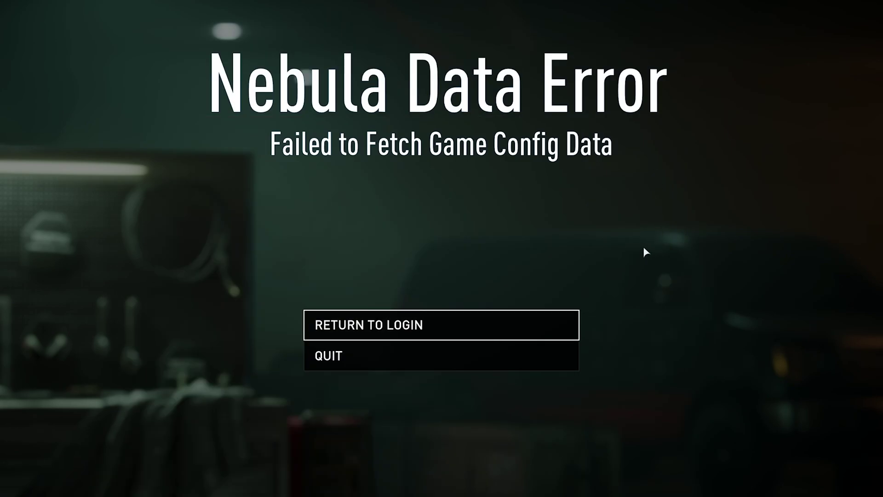